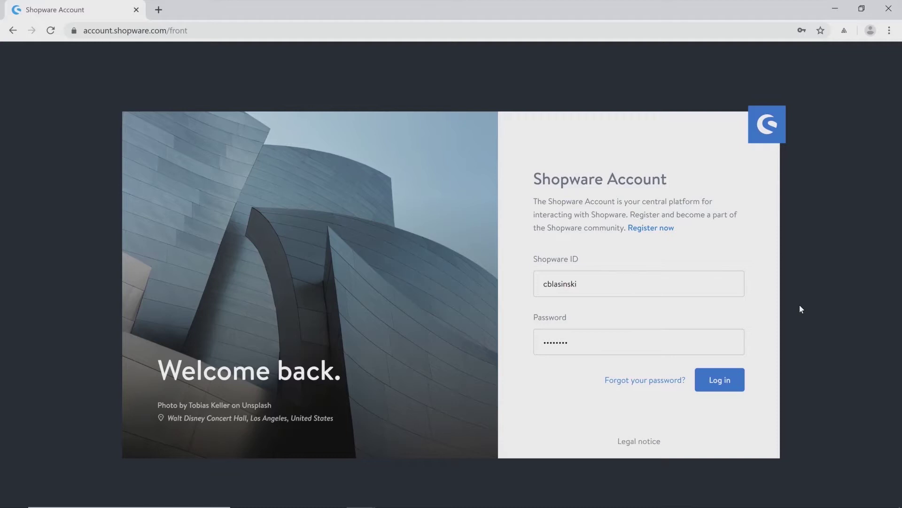
Sign in to Shopware Account with the entered Shopware ID and password.
left_click(719, 381)
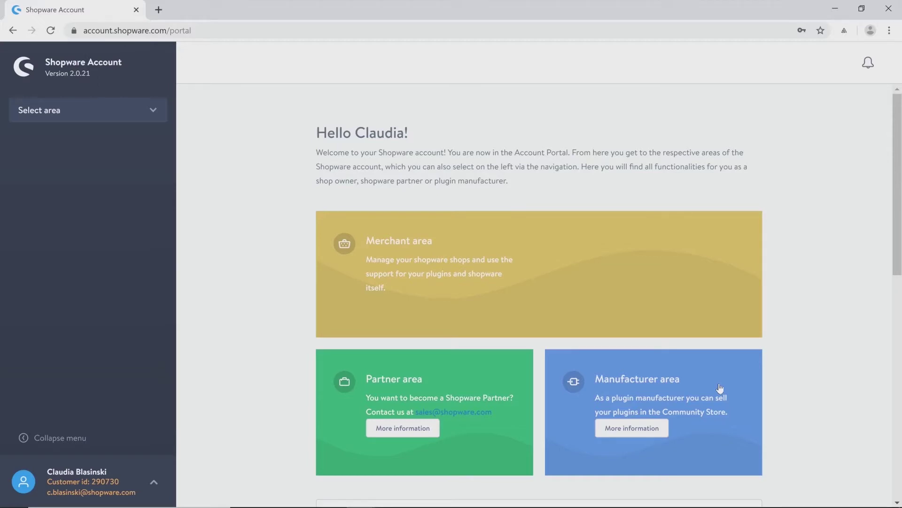
Browse the portal start page down to the Shopware 6 news, then check account notifications.
scroll(719, 388, "down", 3)
scroll(721, 387, "down", 4)
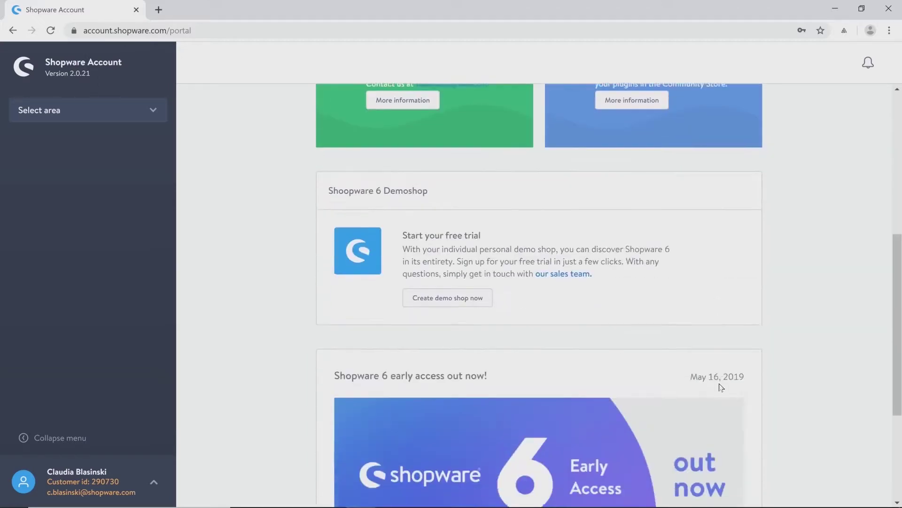
scroll(721, 387, "down", 4)
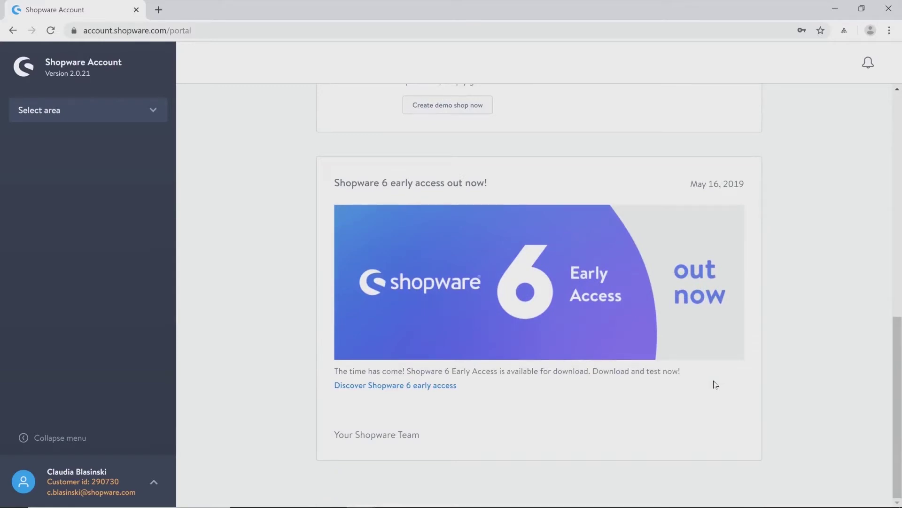
scroll(714, 385, "up", 15)
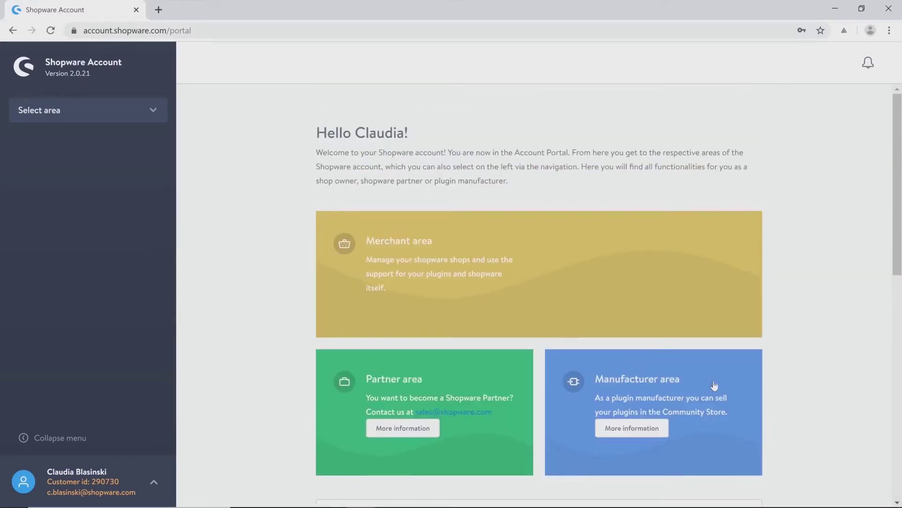
left_click(866, 61)
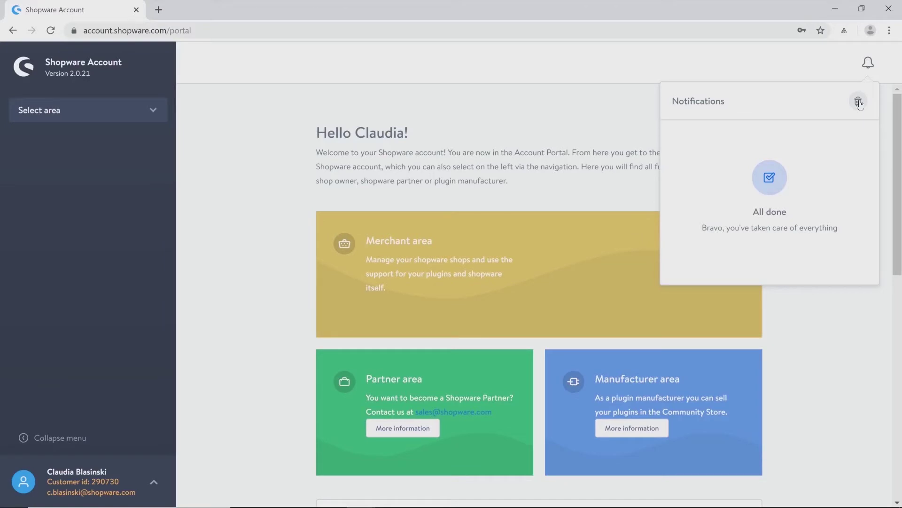
Close the empty notifications panel and list the Select area choices.
left_click(868, 64)
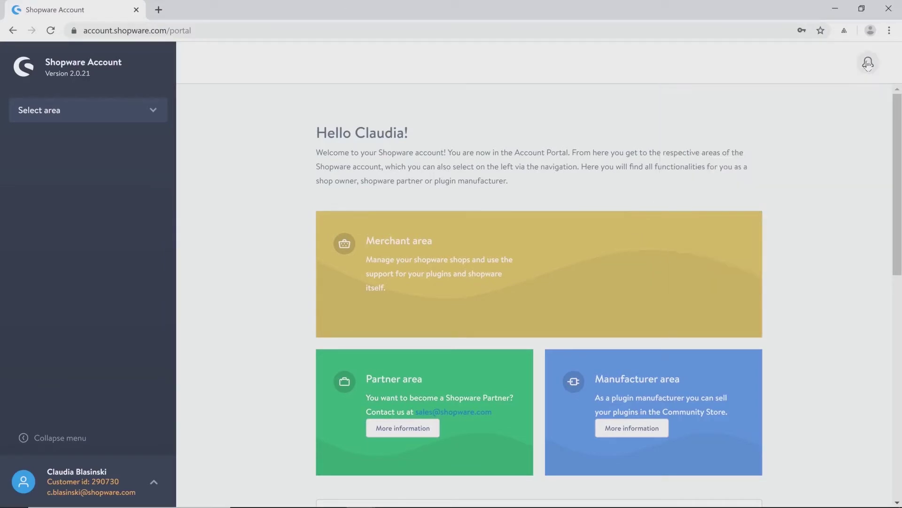
left_click(108, 109)
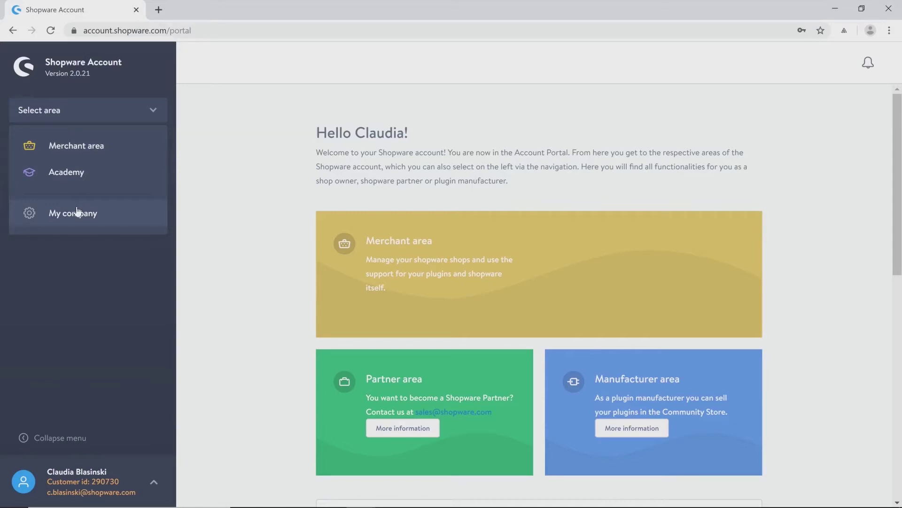
Switch to the Merchant area and view its Shops list.
left_click(92, 146)
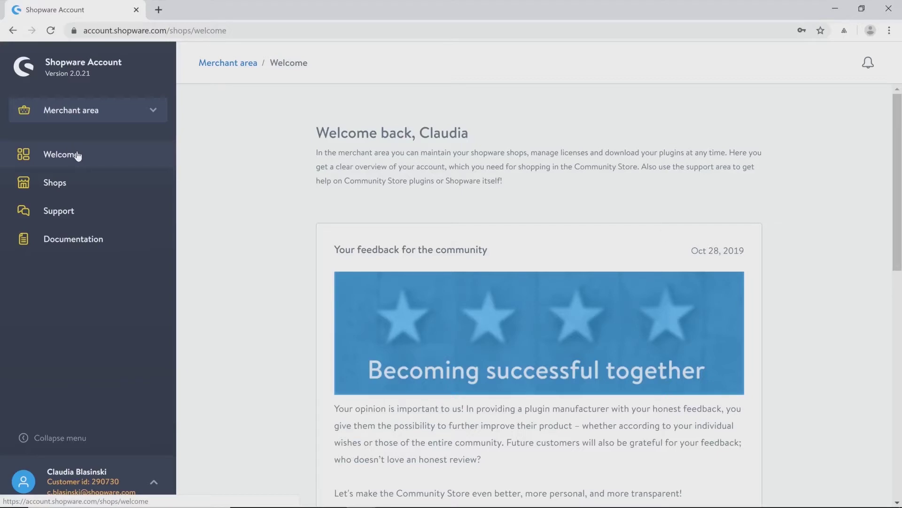
left_click(66, 183)
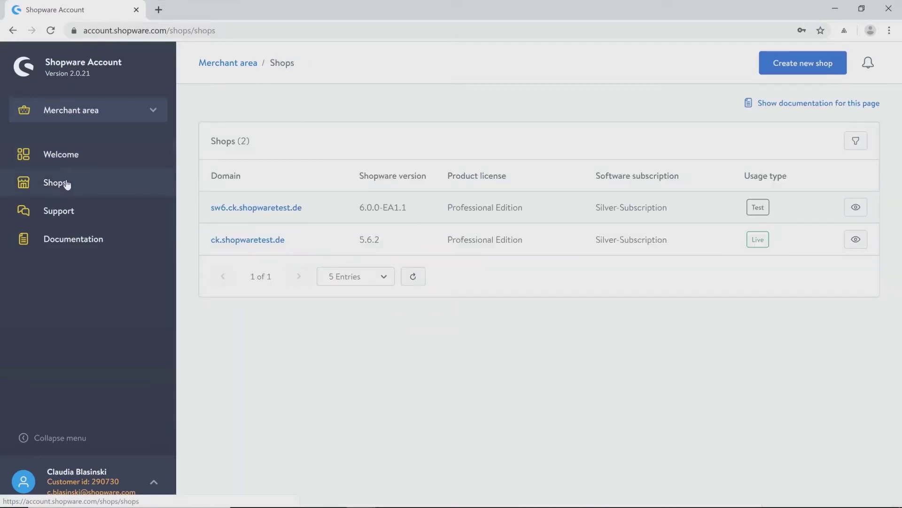
left_click(788, 64)
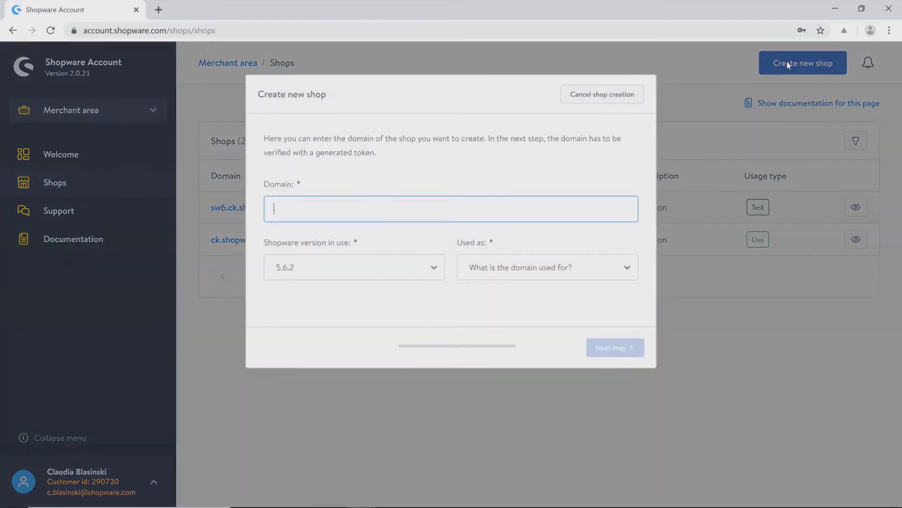
left_click(421, 269)
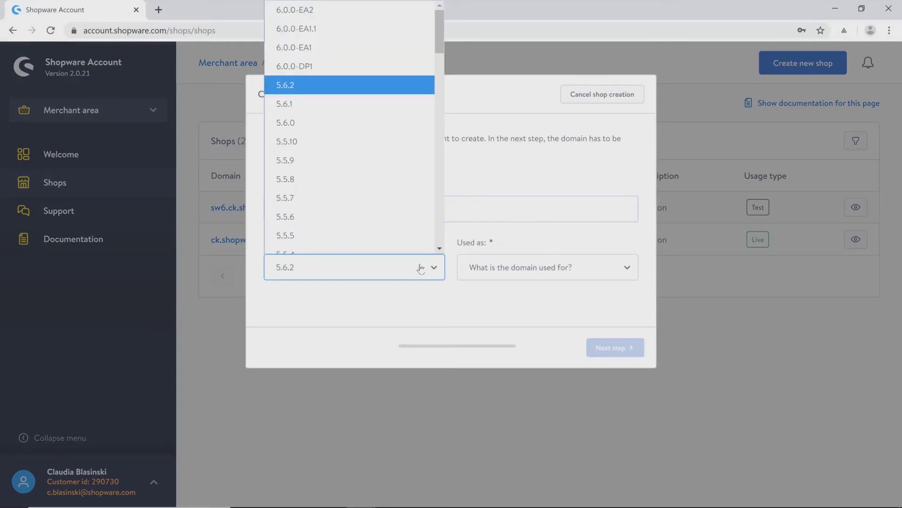
left_click(544, 268)
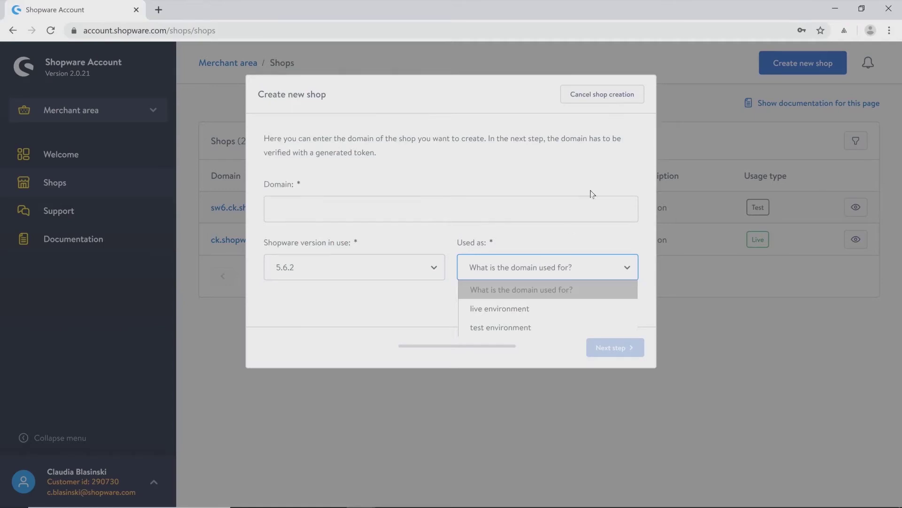
left_click(597, 94)
left_click(597, 95)
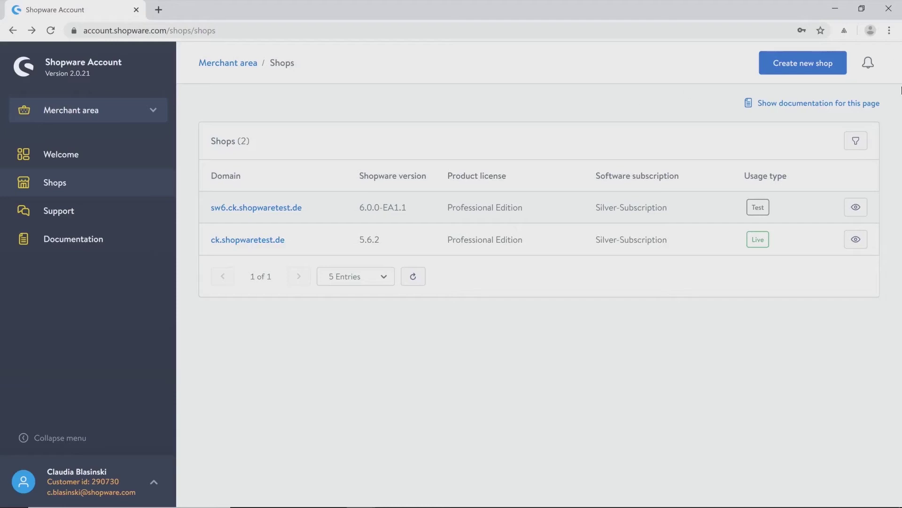
Open the ck.shopwaretest.de shop details and expand its Usage type choices.
left_click(855, 239)
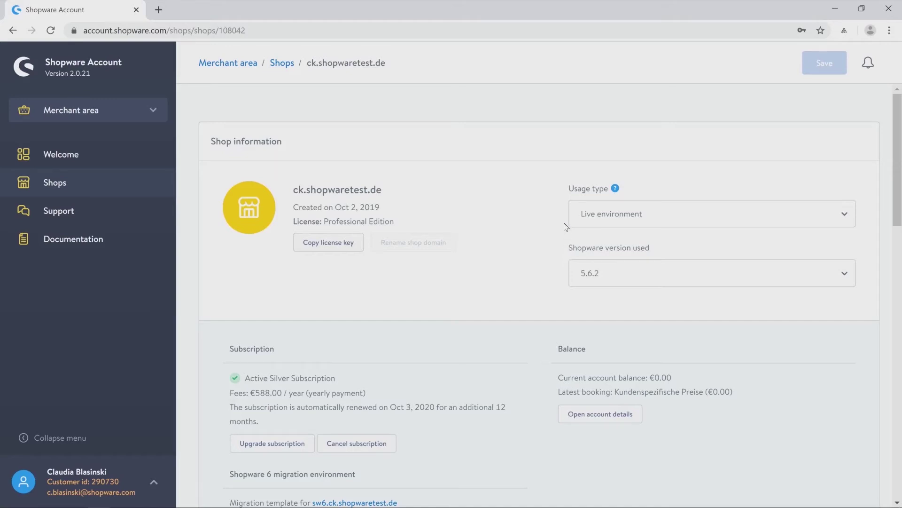
left_click(831, 218)
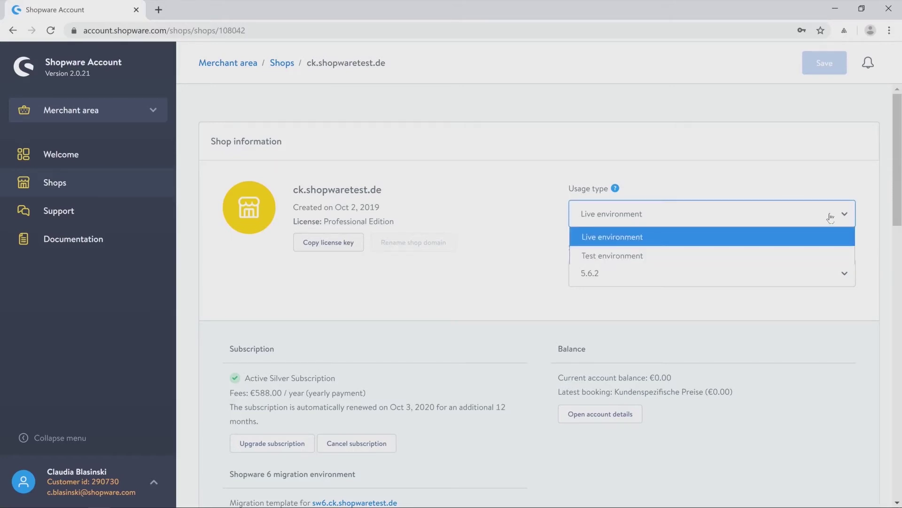
Keep Live environment usage and scroll down to the shop's 19-license list.
left_click(684, 182)
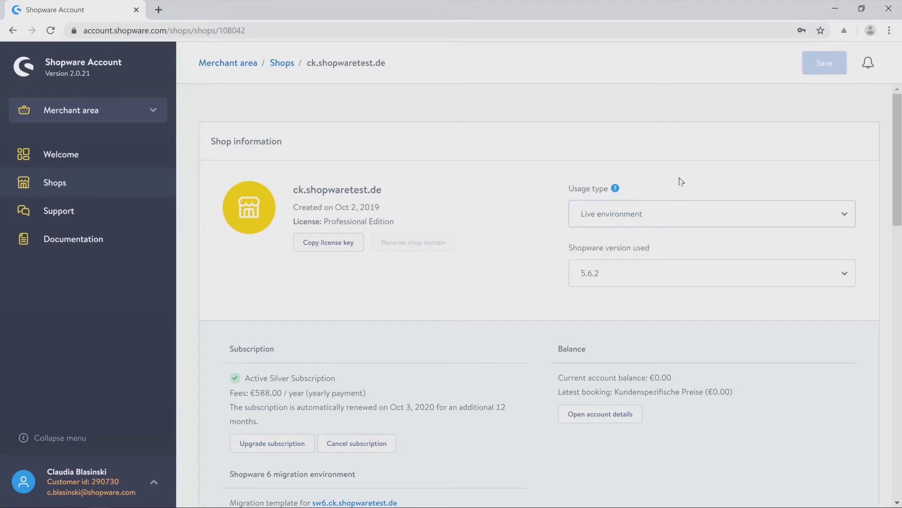
scroll(682, 180, "down", 4)
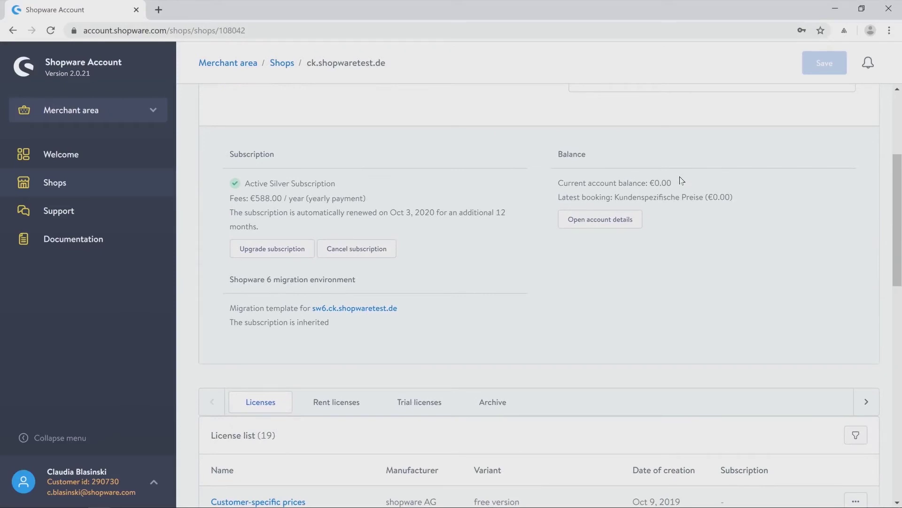
scroll(681, 181, "down", 4)
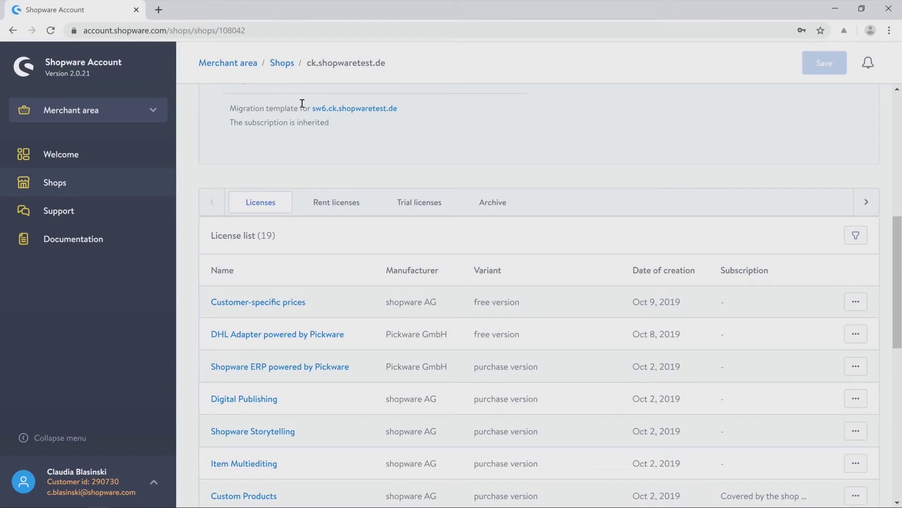
Return to the Merchant area Welcome page and open the account menu.
left_click(237, 66)
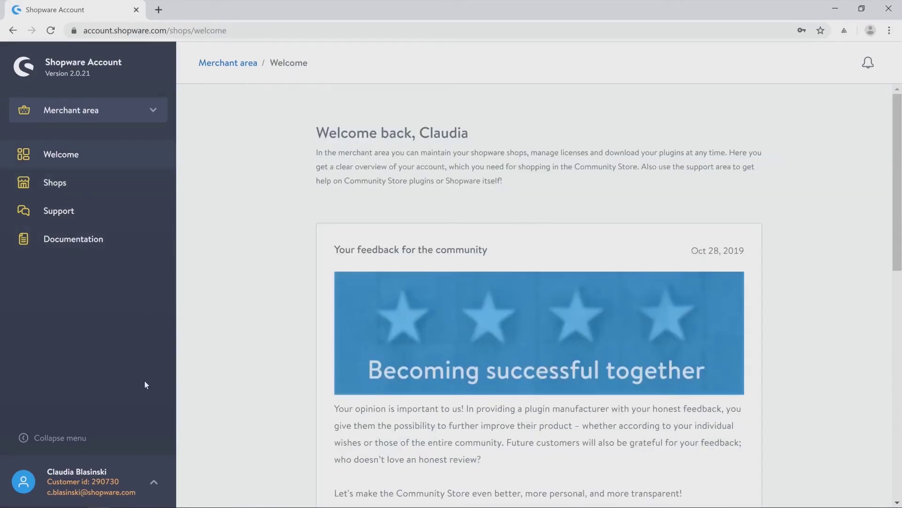
left_click(154, 484)
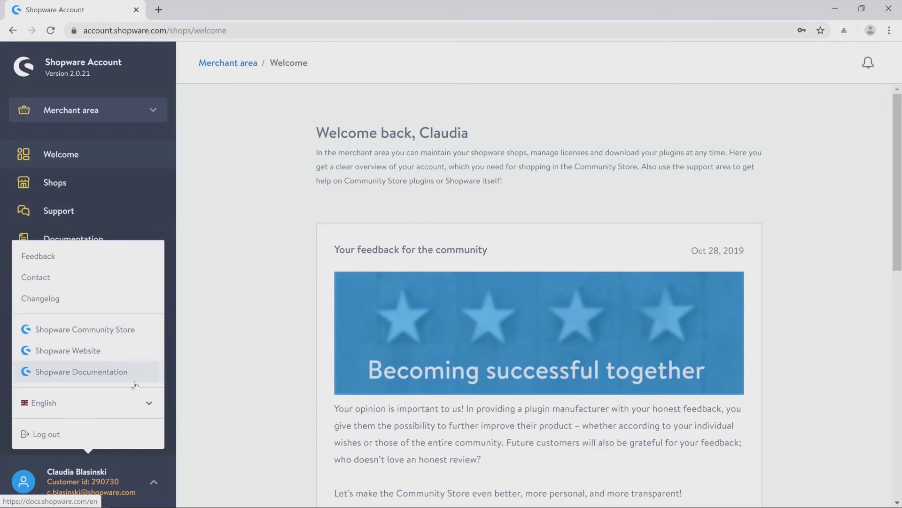
Keep English as language, then open the Community Store's Custom Products plugin page.
left_click(148, 406)
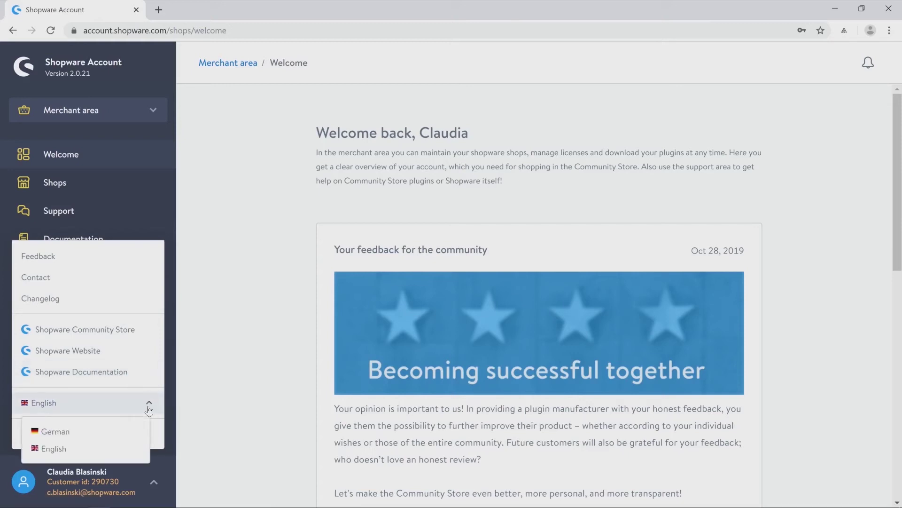
left_click(150, 406)
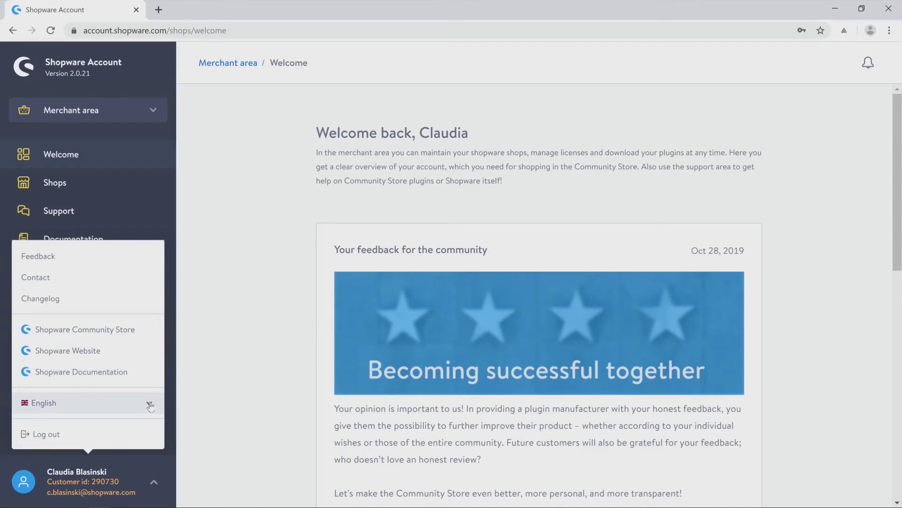
left_click(108, 330)
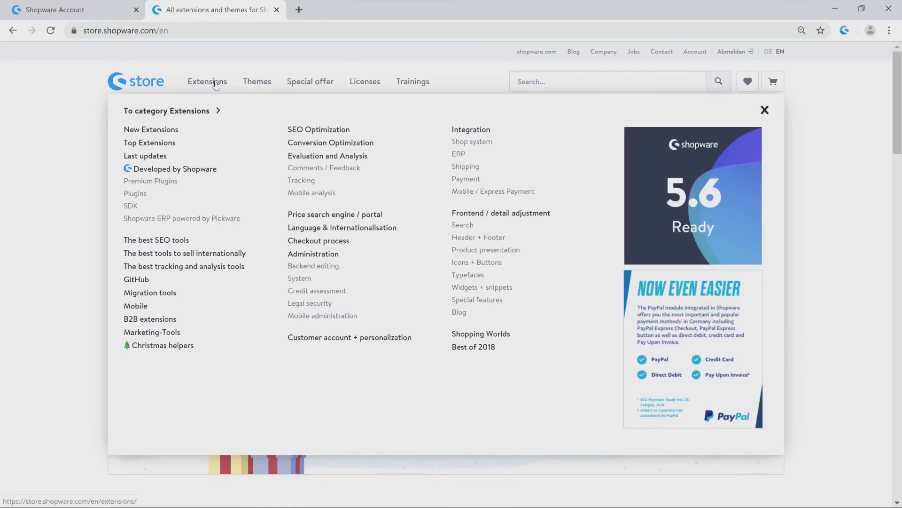
left_click(216, 83)
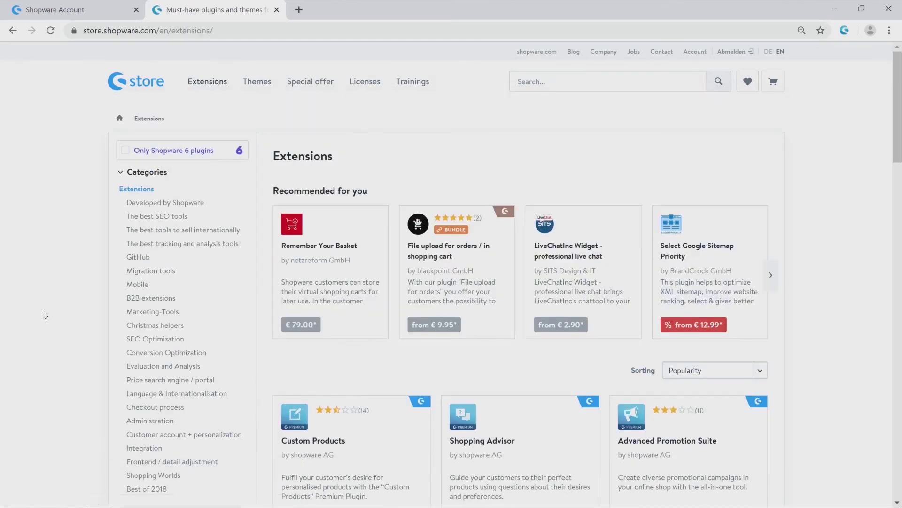
left_click(303, 442)
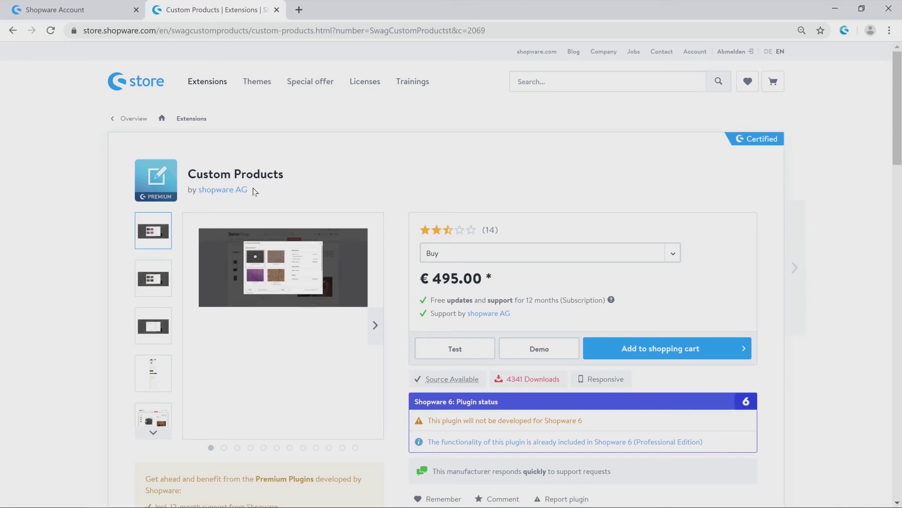
Browse four screenshots in the Custom Products image carousel.
left_click(375, 325)
left_click(376, 325)
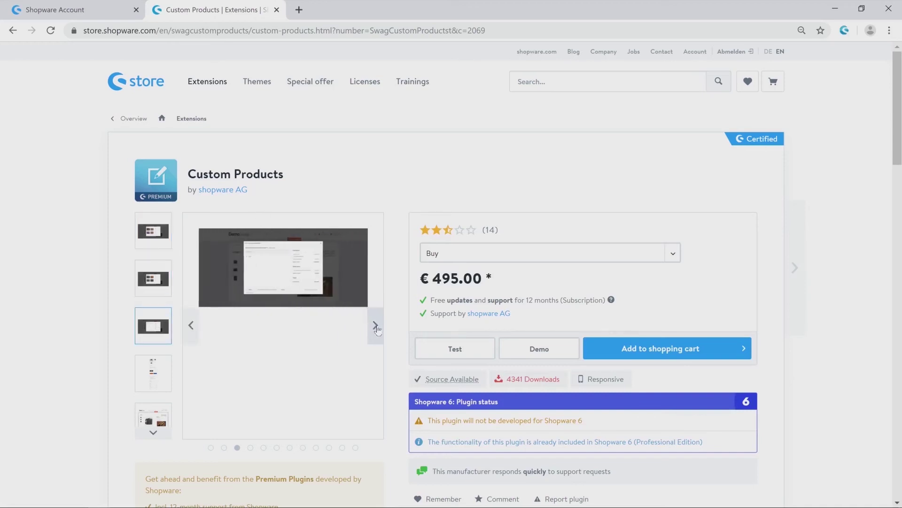
left_click(375, 325)
left_click(376, 325)
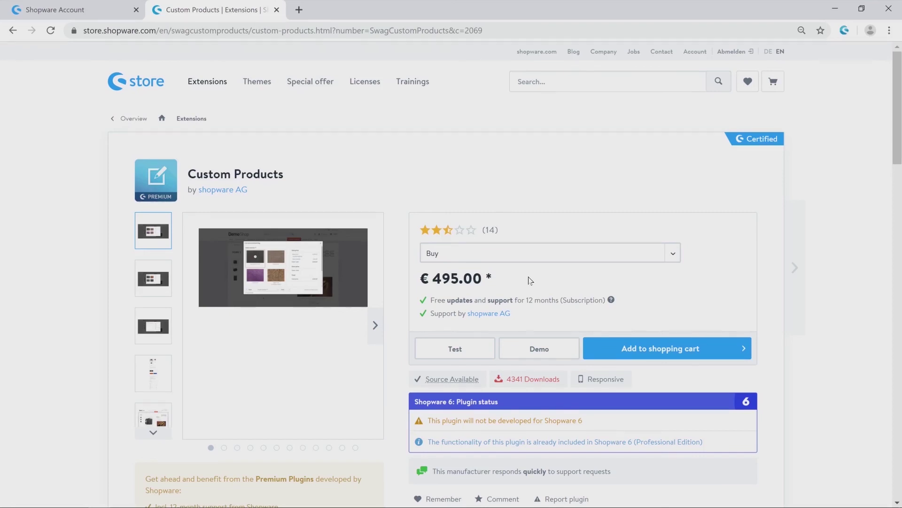
Add Custom Products (Buy, €495.00) to the Community Store shopping cart.
scroll(530, 279, "down", 10)
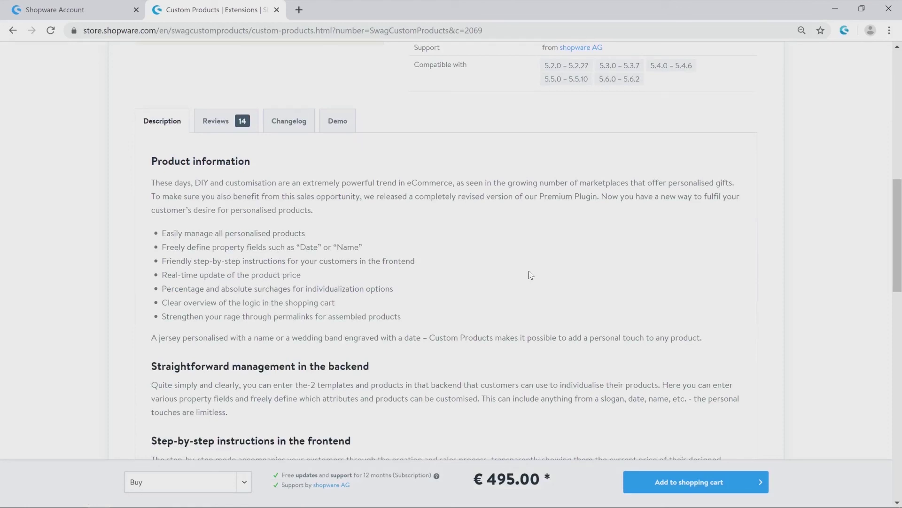
left_click(685, 481)
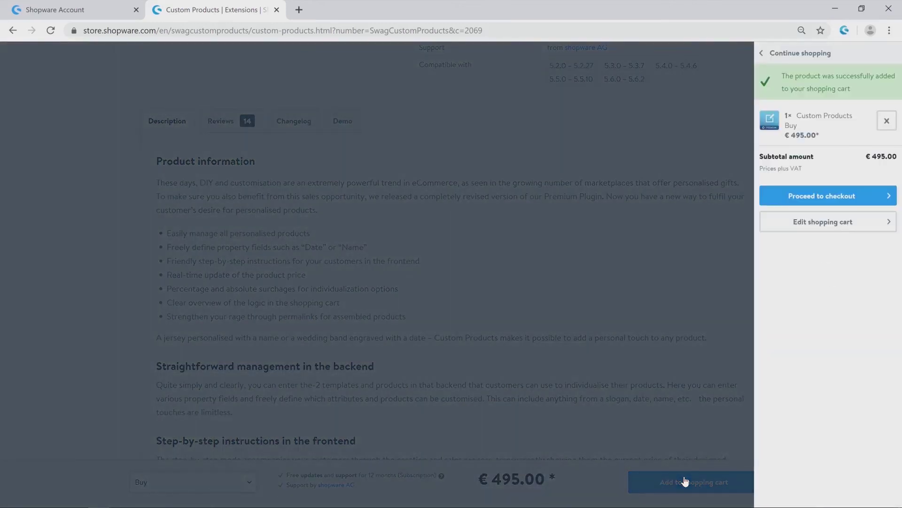